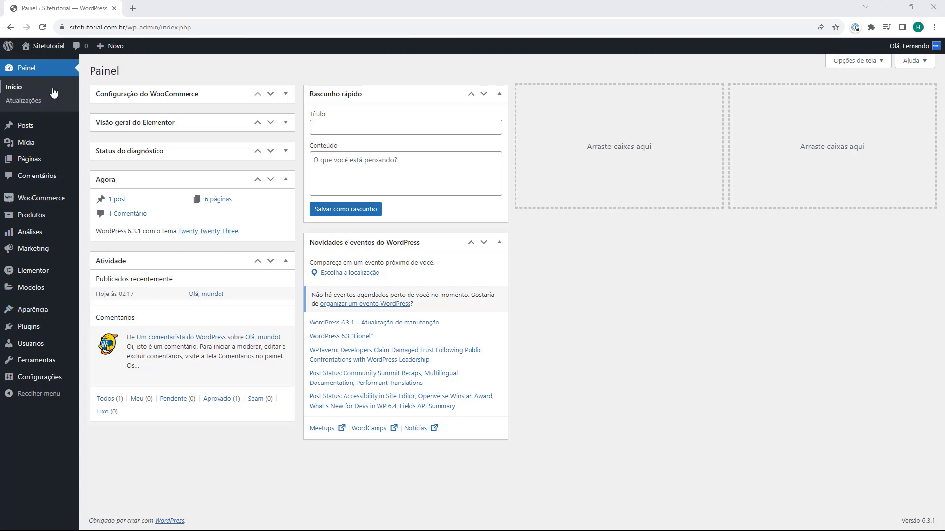
# - Open the page for adding new themes and look through the popular ones
pyautogui.moveTo(10, 315)
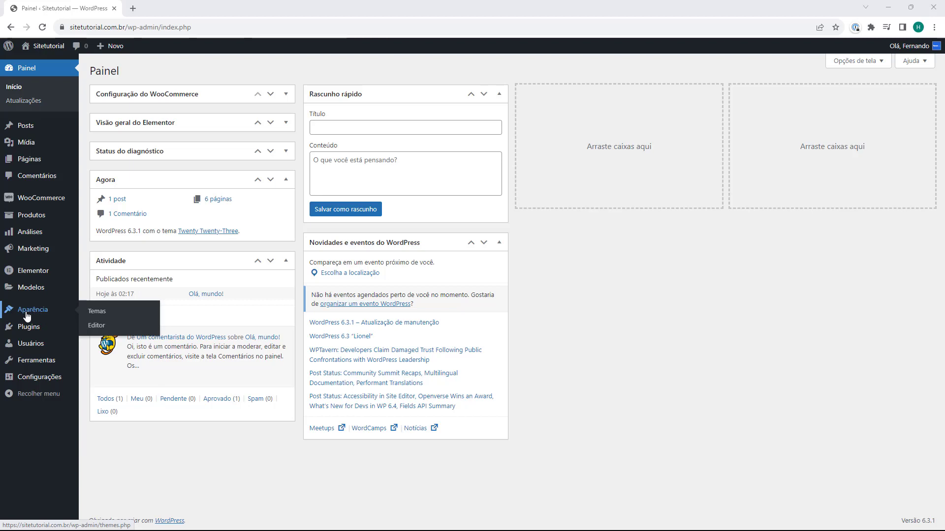
pyautogui.click(27, 315)
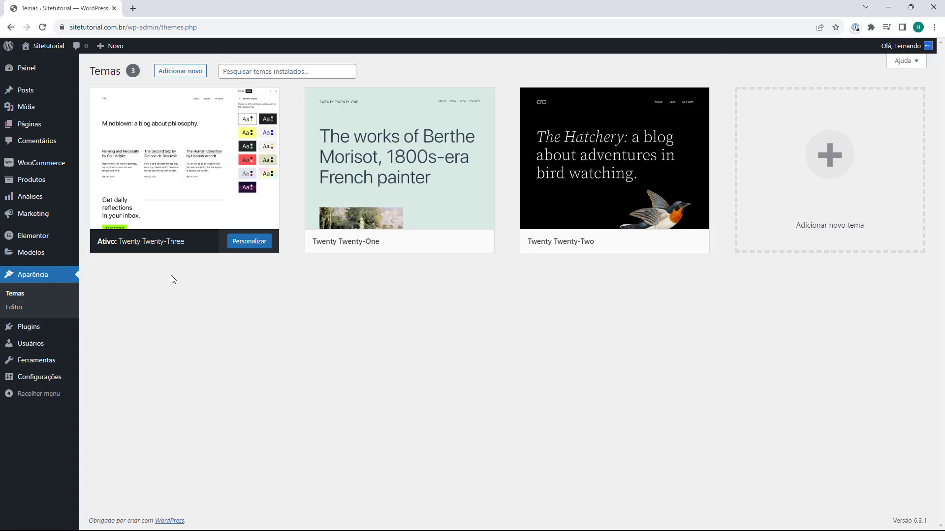
pyautogui.click(178, 73)
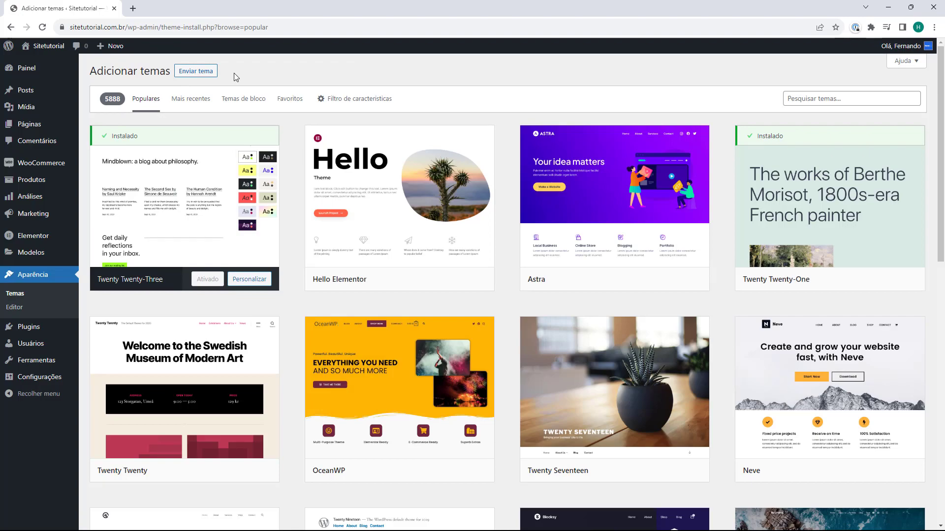
pyautogui.scroll(-7, 293, 133)
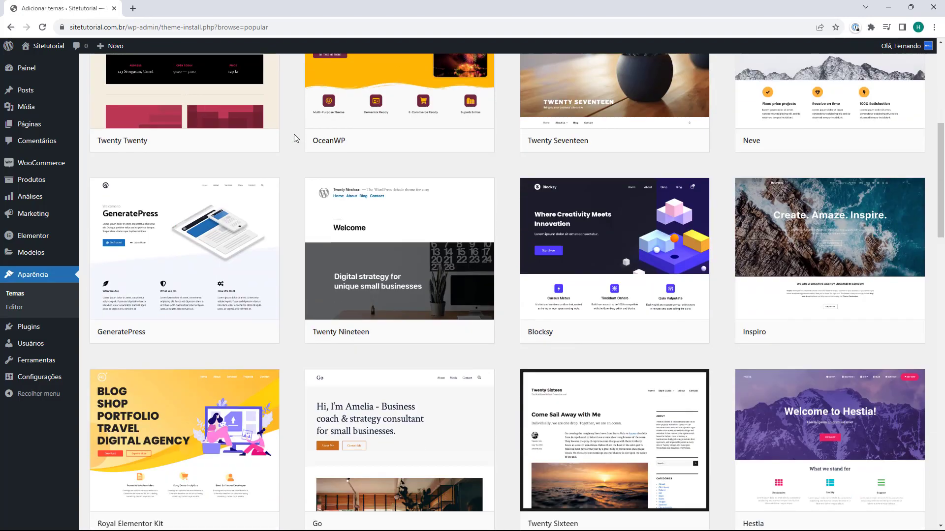
pyautogui.scroll(-19, 294, 134)
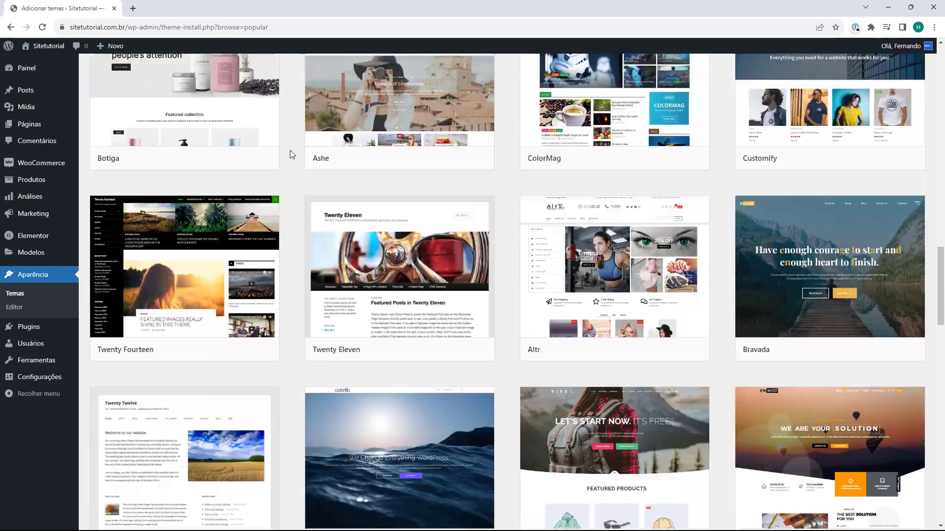
pyautogui.scroll(20, 290, 150)
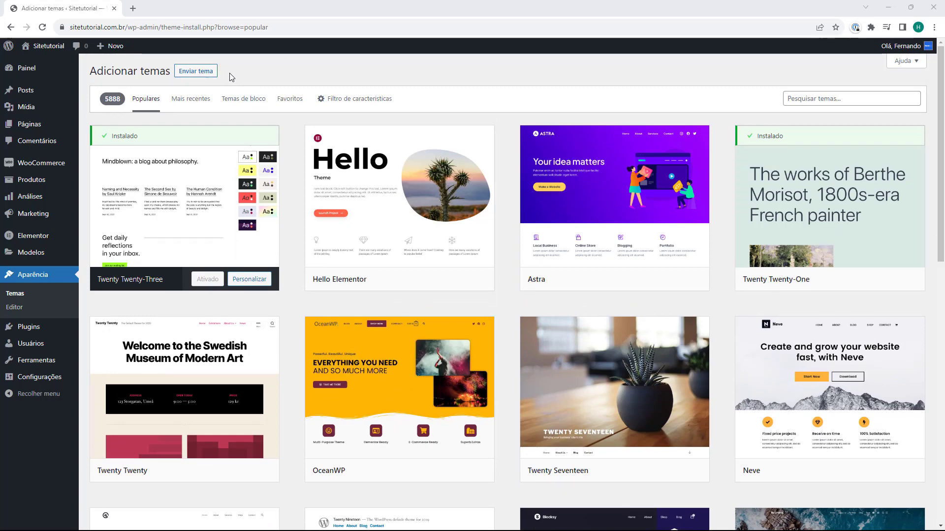
pyautogui.moveTo(321, 134)
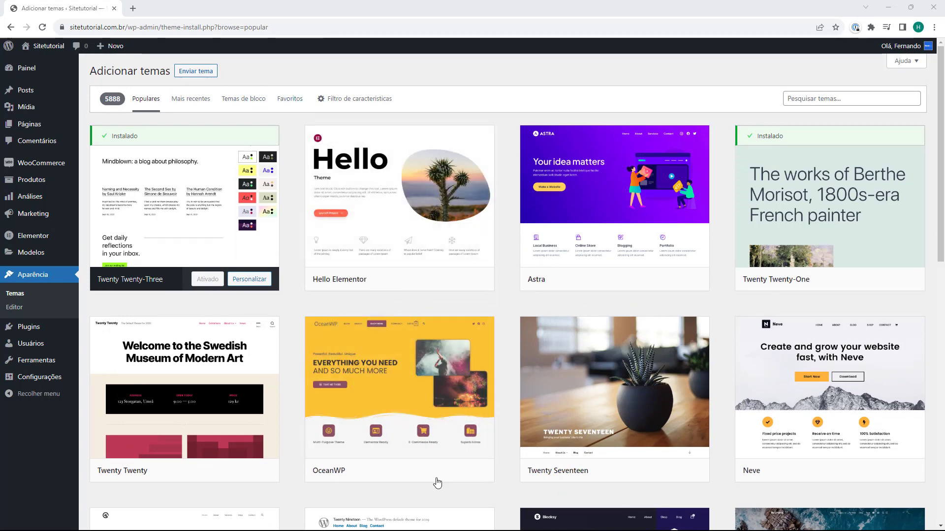
pyautogui.moveTo(420, 487)
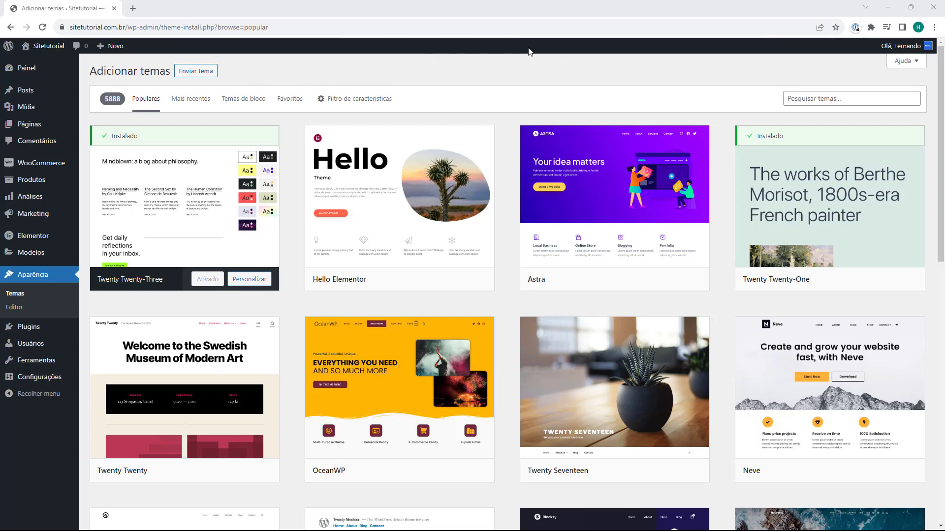
# - Search the theme directory for OceanWp
pyautogui.click(804, 104)
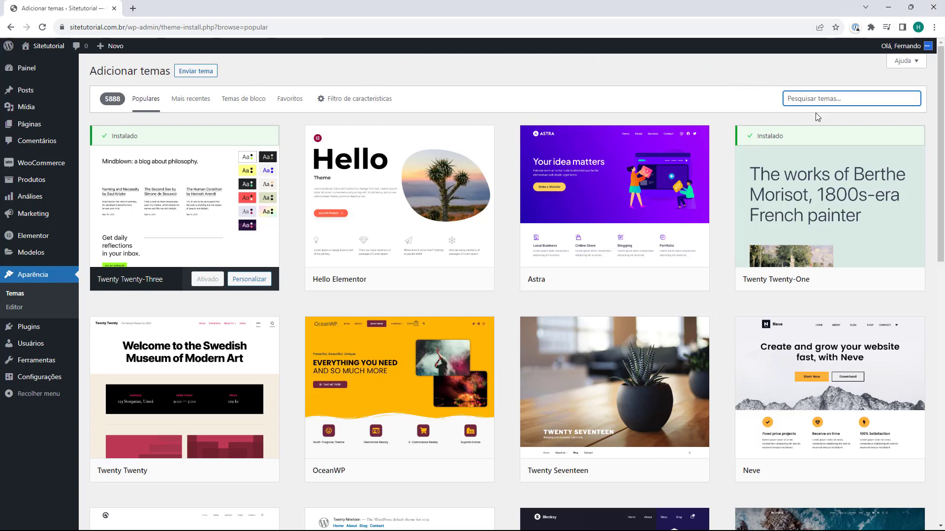
pyautogui.write('Ocean')
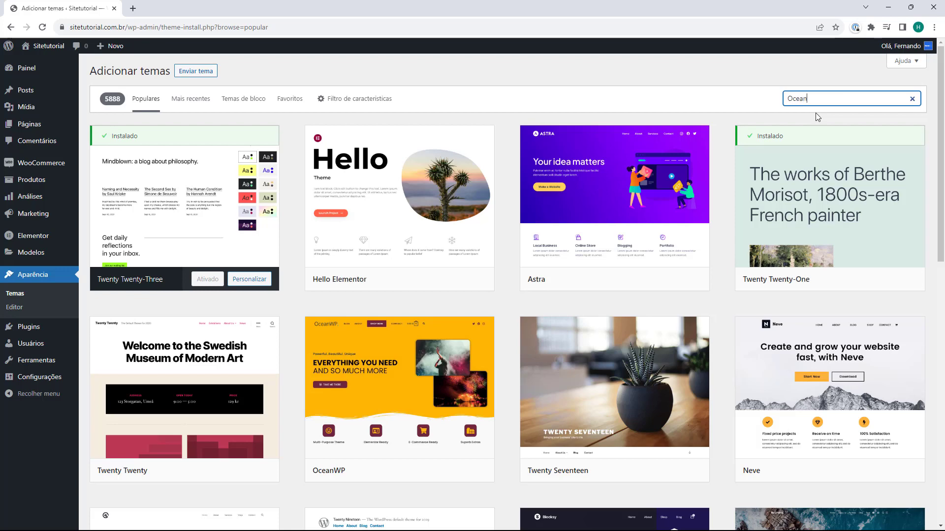
pyautogui.write('Wp')
pyautogui.moveTo(149, 207)
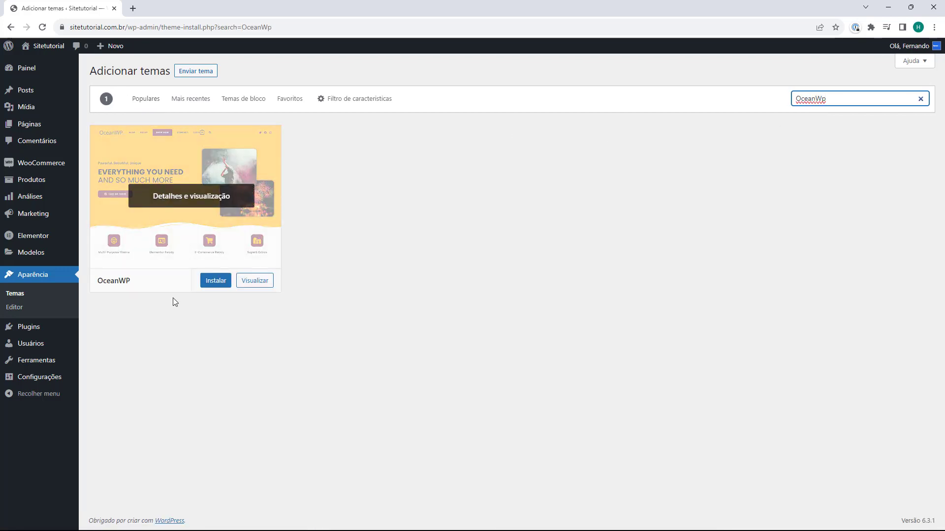
# - Install the OceanWP theme and activate it on the site
pyautogui.click(206, 281)
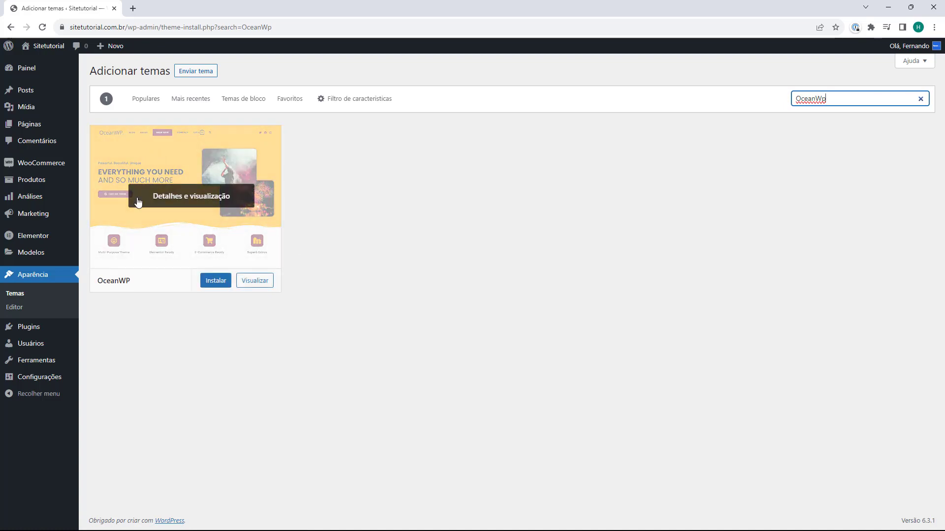
pyautogui.click(217, 286)
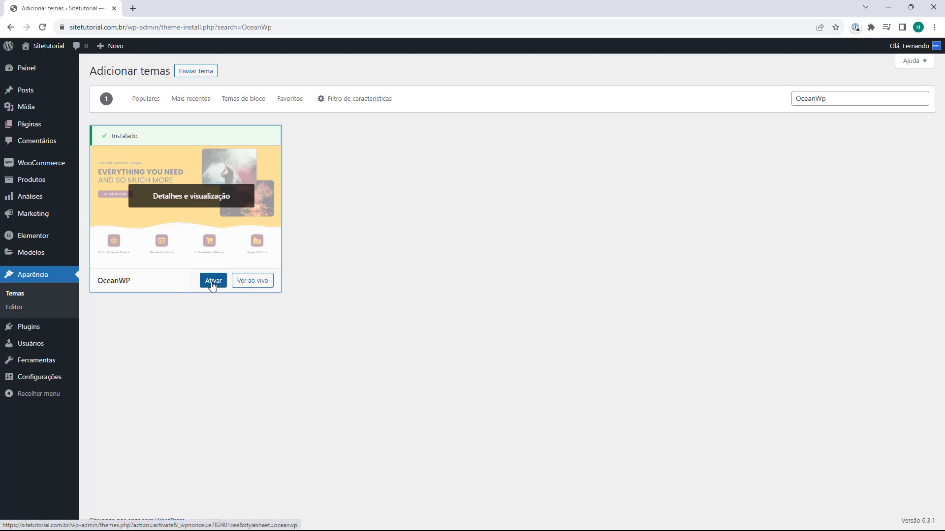
pyautogui.click(212, 283)
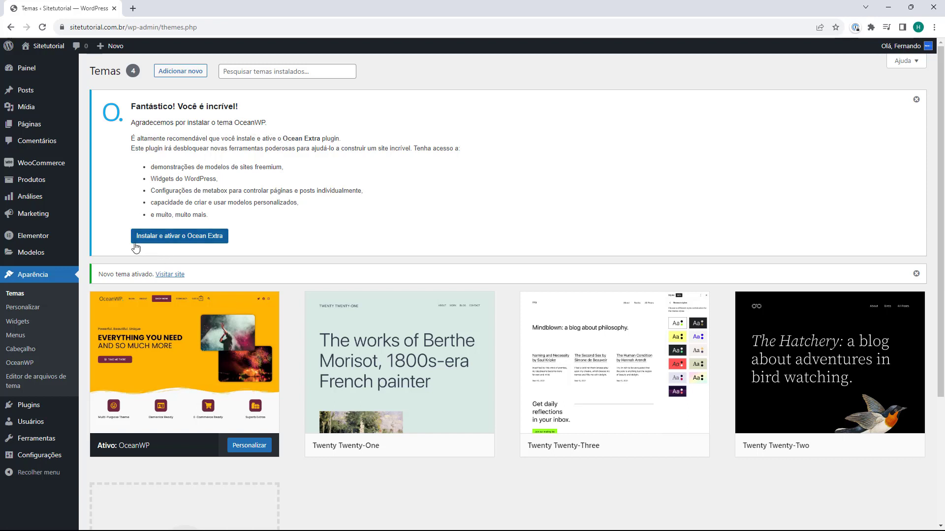
# - Install and activate the recommended Ocean Extra plugin and accept the OceanWP notification opt-in
pyautogui.click(173, 239)
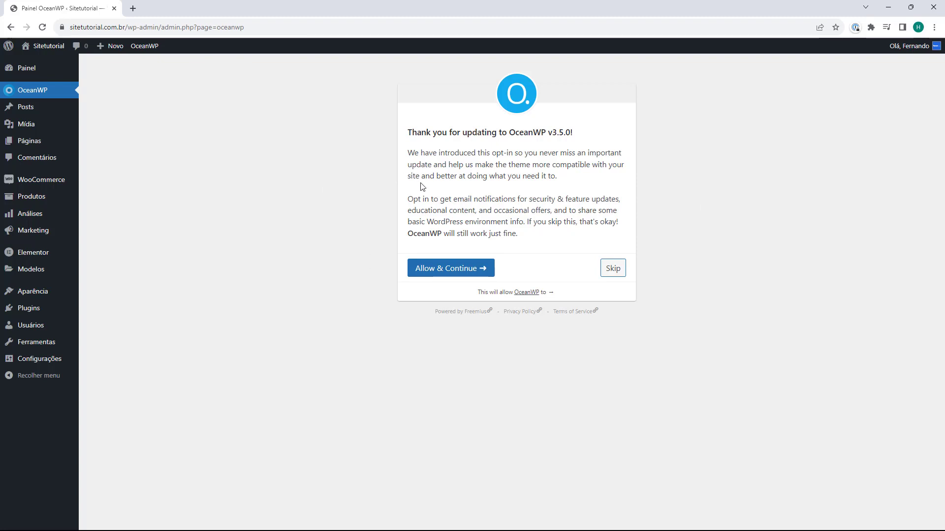
pyautogui.click(442, 274)
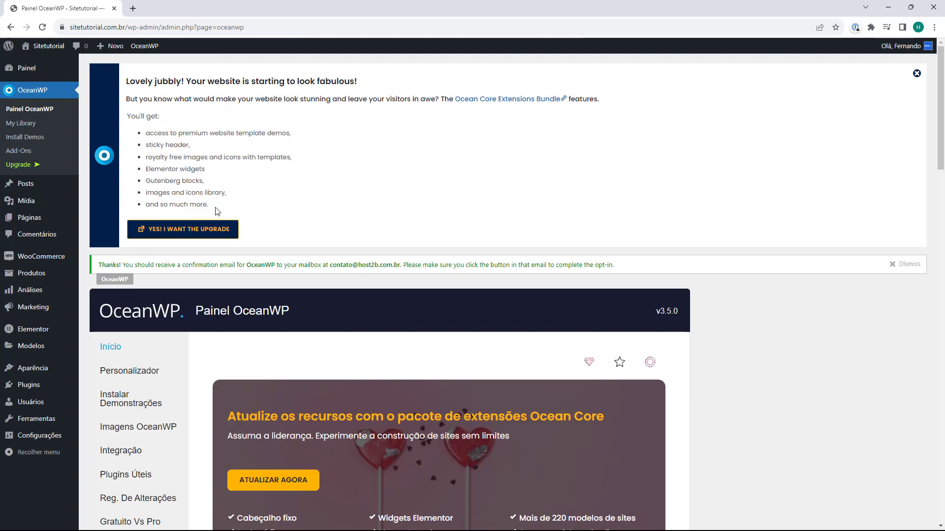
# - Examine the OceanWP dashboard and the website demos offered in its Instalar Demonstrações section
pyautogui.scroll(-3, 202, 225)
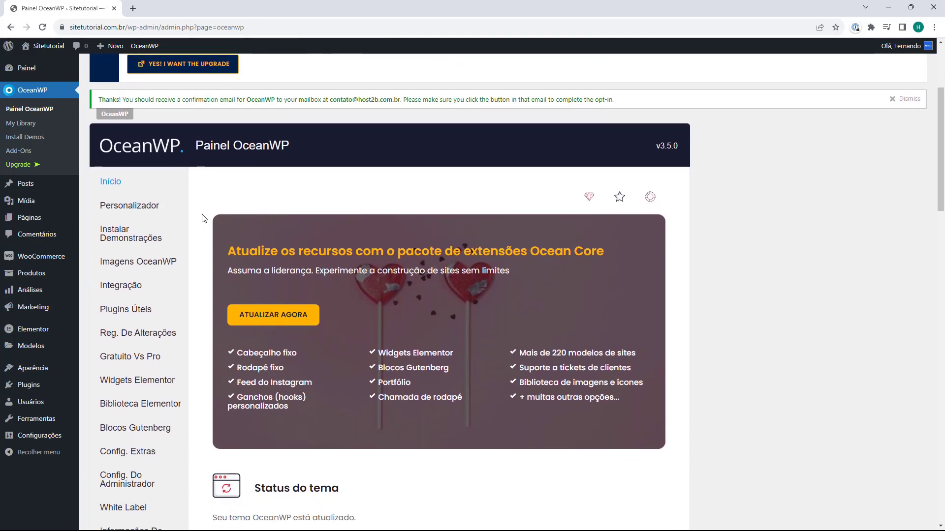
pyautogui.scroll(-2, 203, 219)
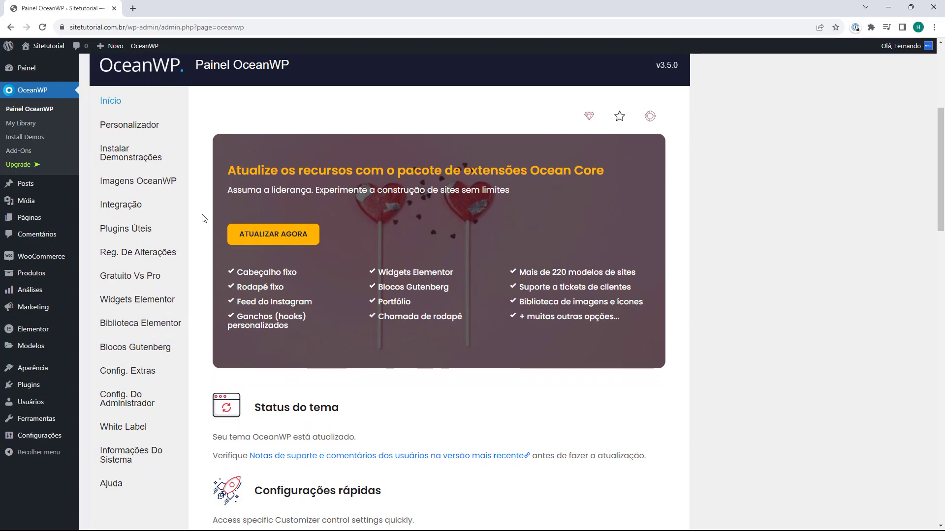
pyautogui.scroll(1, 199, 214)
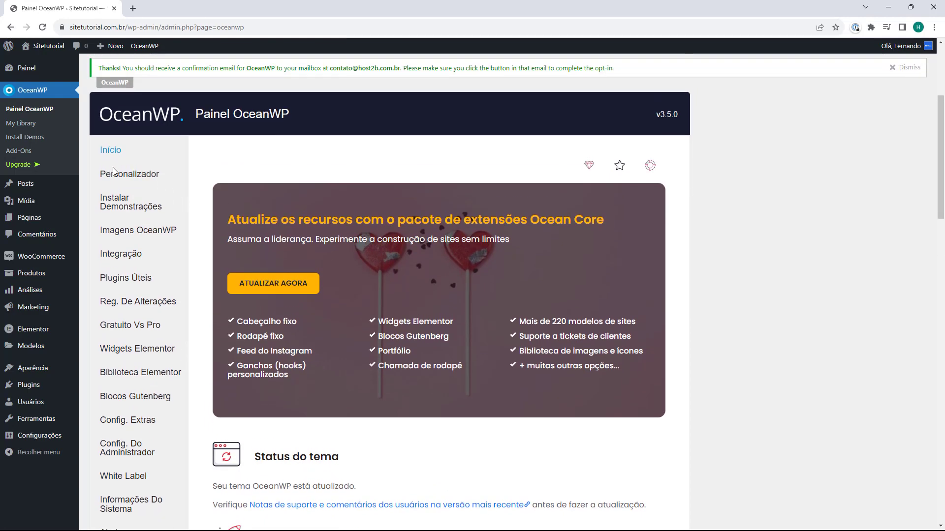
pyautogui.click(118, 201)
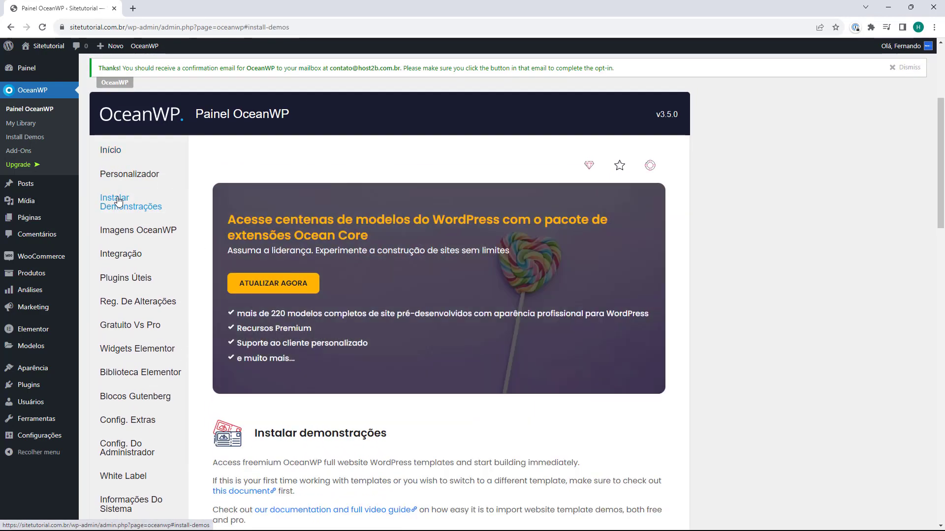
pyautogui.scroll(-9, 201, 214)
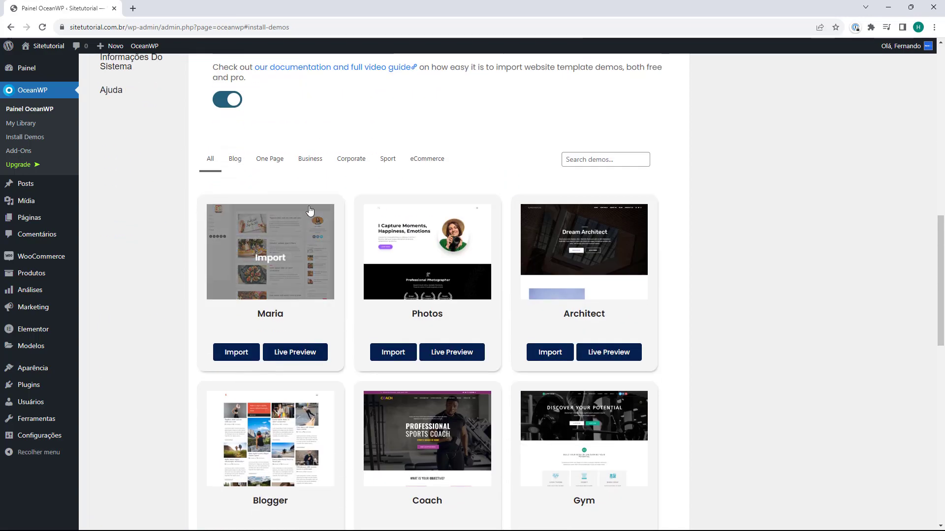
pyautogui.scroll(-5, 308, 231)
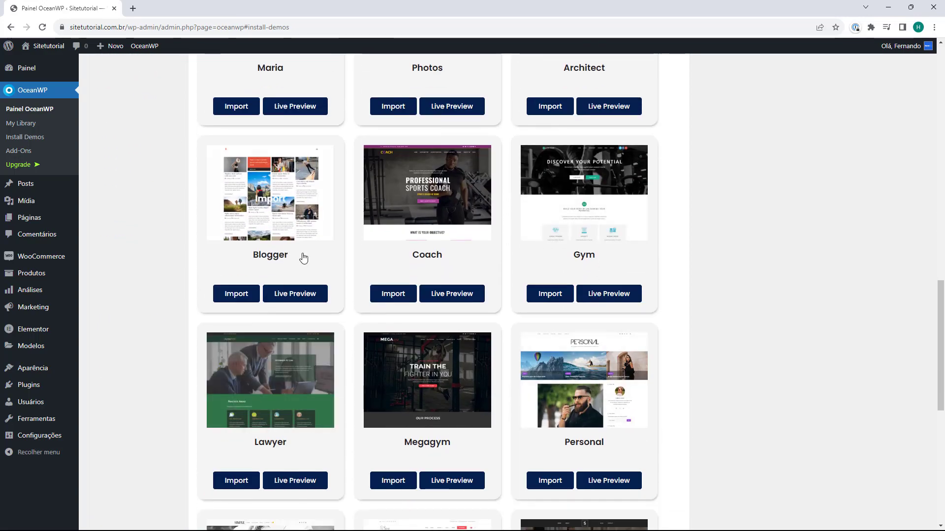
pyautogui.scroll(-5, 353, 310)
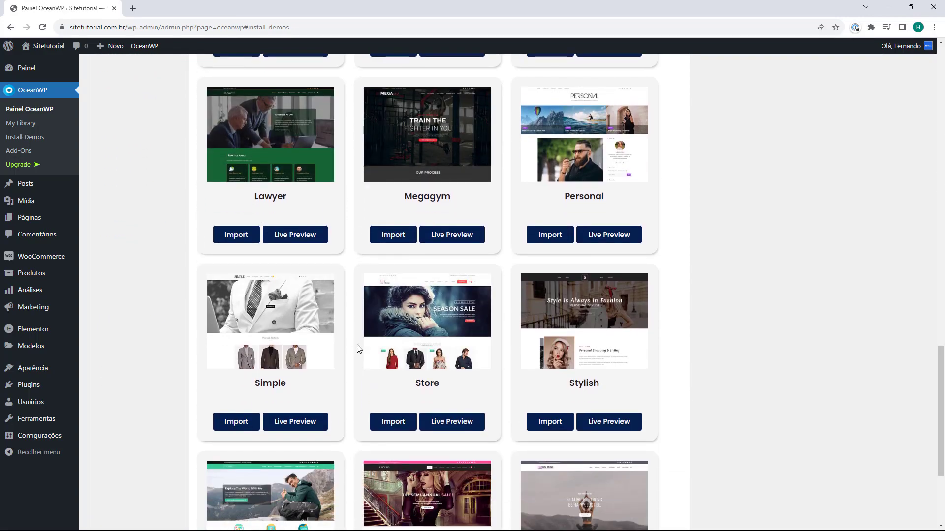
pyautogui.scroll(12, 352, 347)
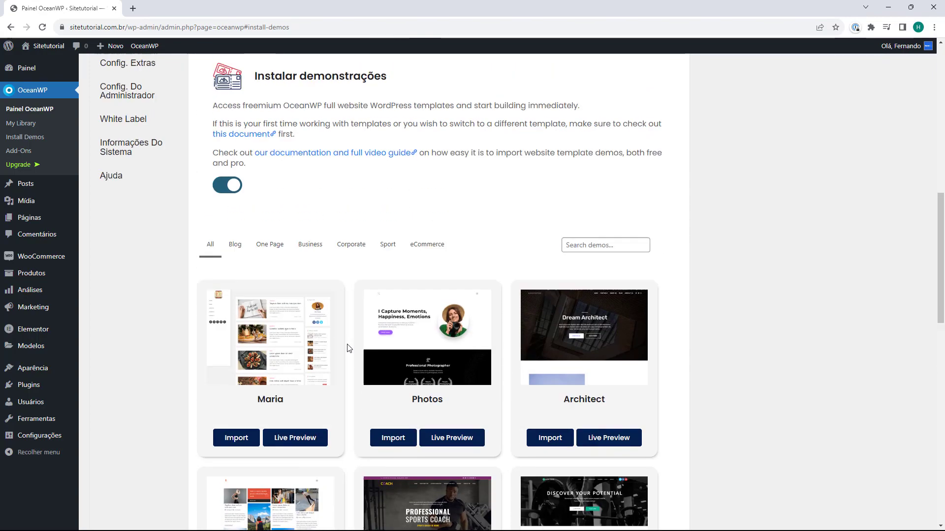
# - Dismiss the Ocean Core Extensions Bundle upgrade notice above the OceanWP dashboard
pyautogui.scroll(9, 347, 348)
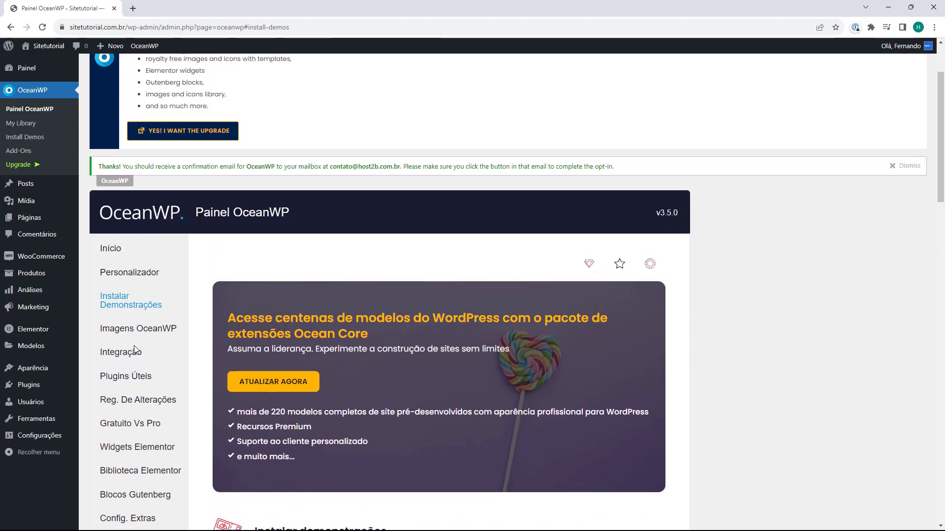
pyautogui.scroll(-4, 138, 369)
pyautogui.scroll(4, 133, 476)
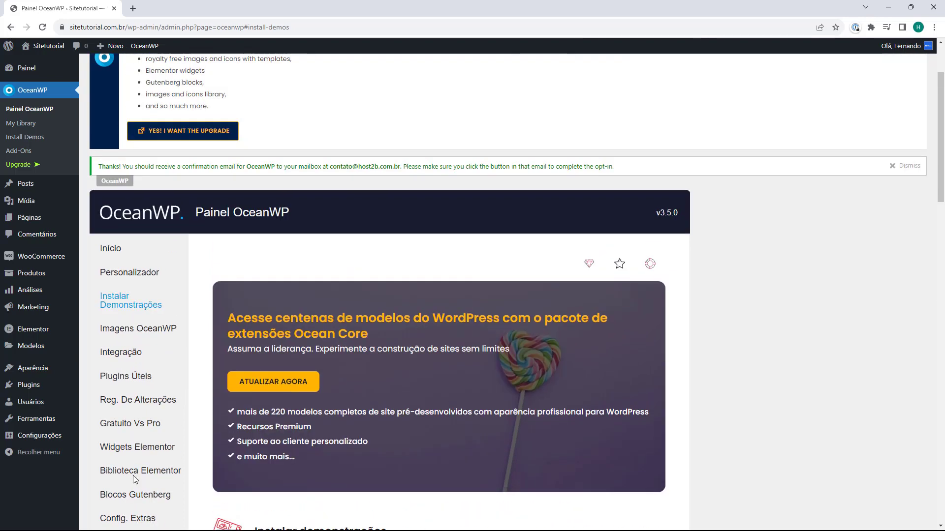
pyautogui.scroll(2, 133, 475)
pyautogui.click(135, 478)
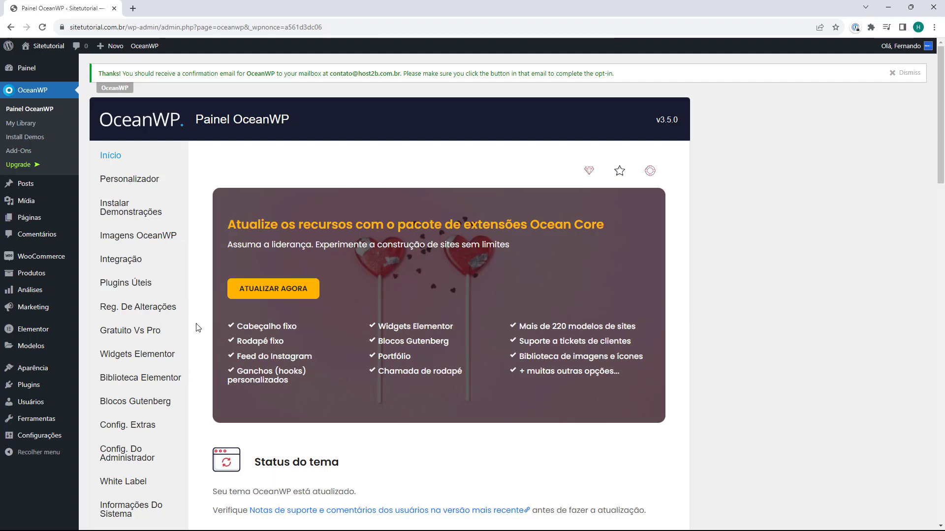
# - Review the Personalizador, Instalar Demonstrações, Imagens OceanWP and Integração sections of the OceanWP dashboard
pyautogui.click(119, 180)
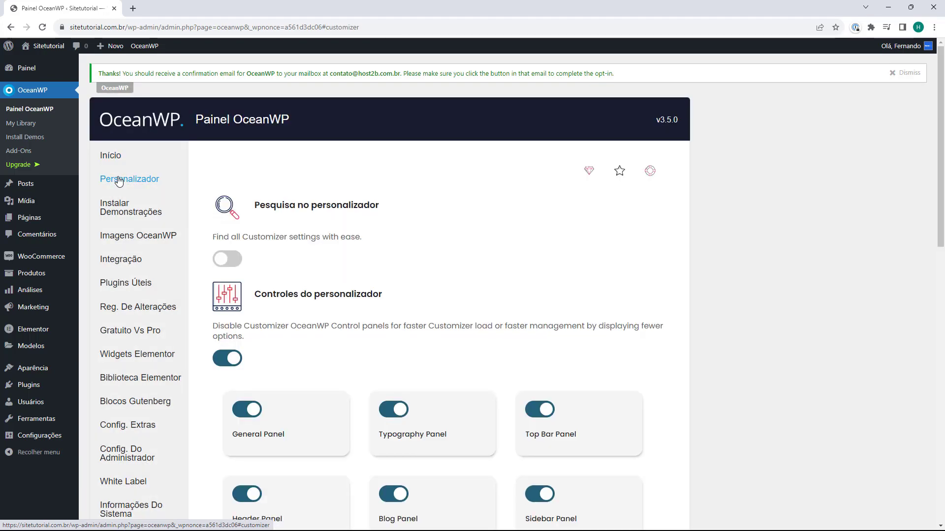
pyautogui.scroll(-6, 207, 225)
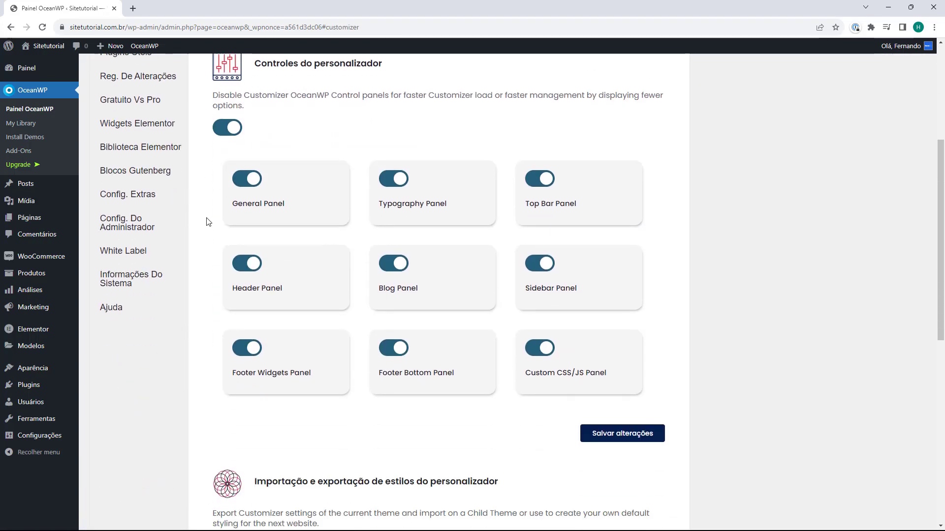
pyautogui.scroll(-9, 207, 226)
pyautogui.scroll(10, 206, 231)
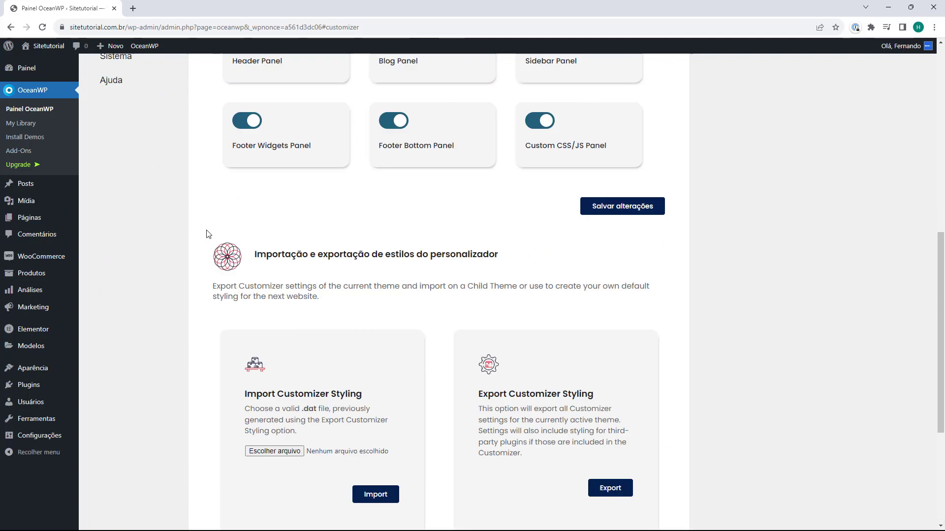
pyautogui.scroll(5, 231, 172)
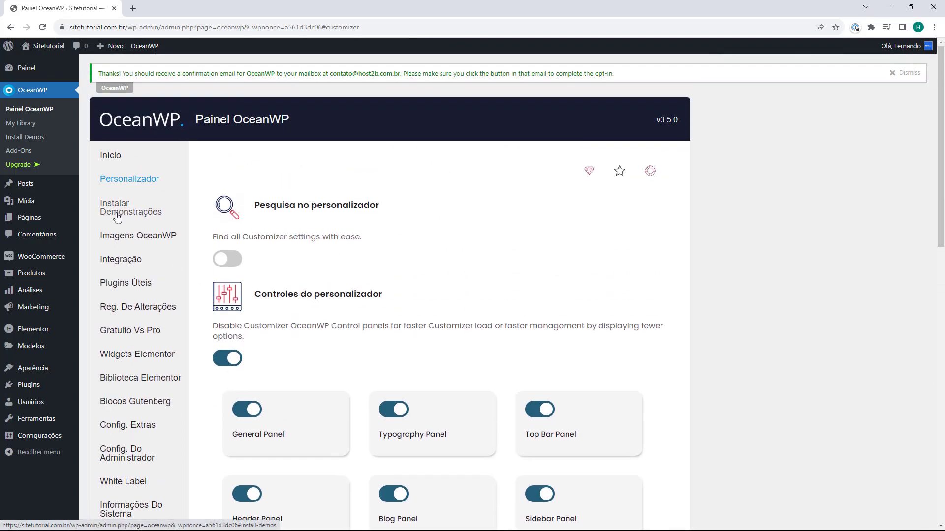
pyautogui.click(114, 215)
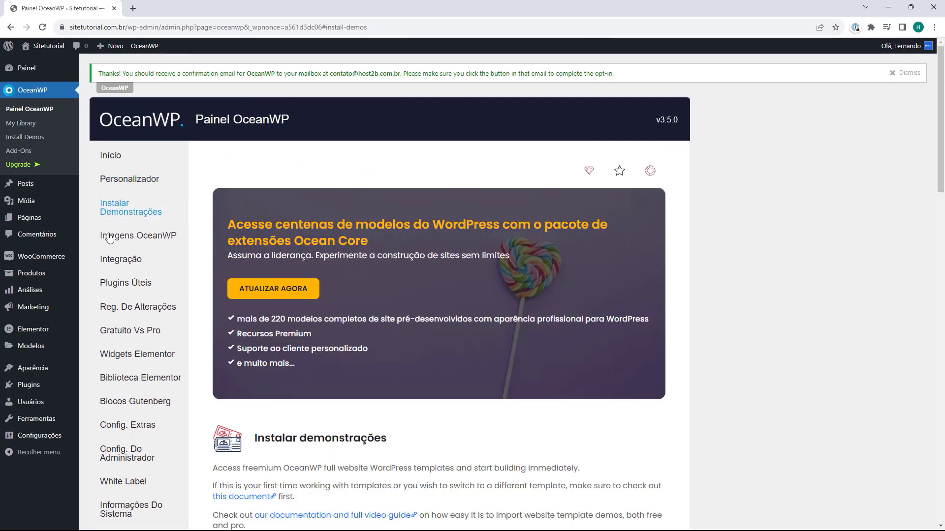
pyautogui.click(109, 236)
pyautogui.click(113, 260)
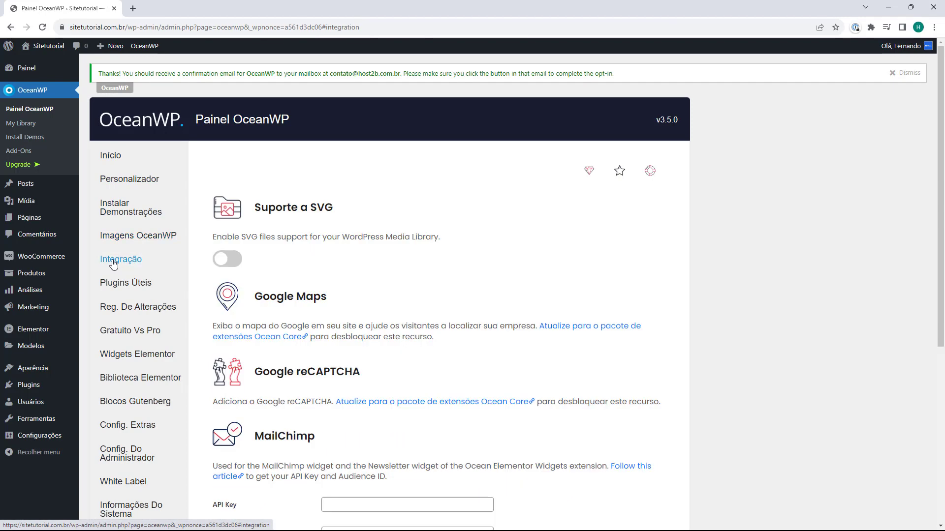